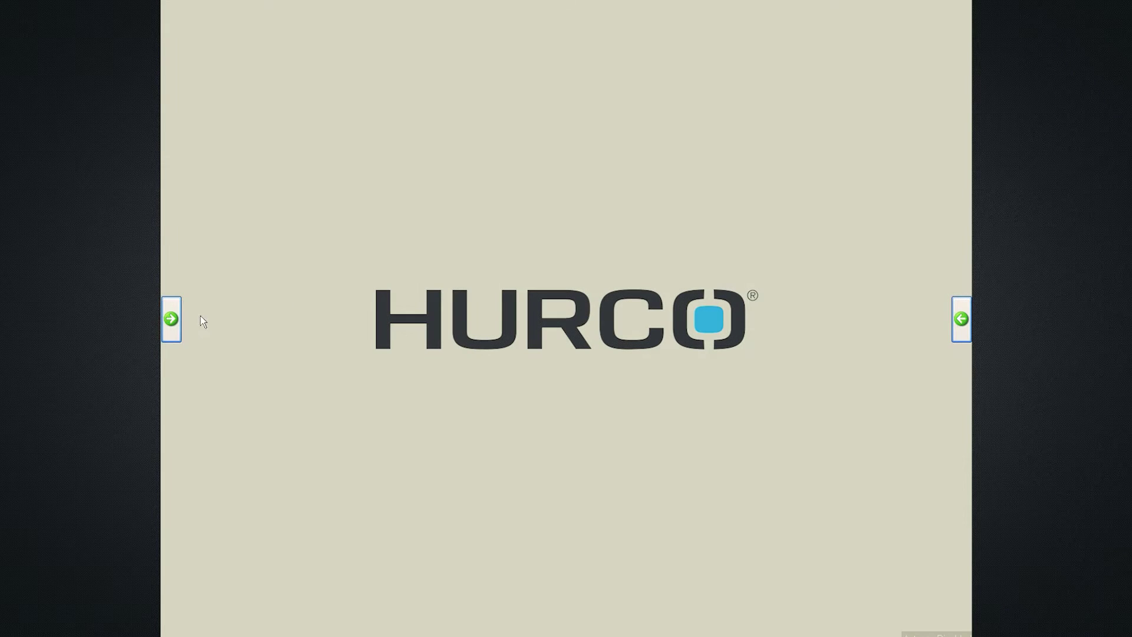
Launch OptiClient from the system launcher and expand the Mill Options license list
left_click(171, 319)
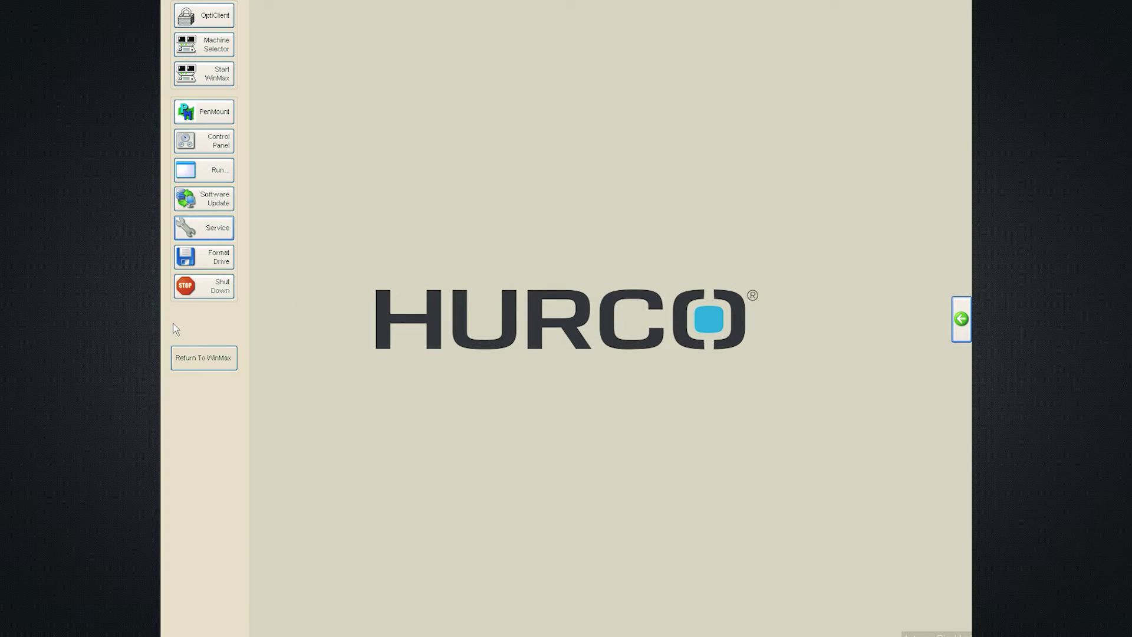
left_click(216, 17)
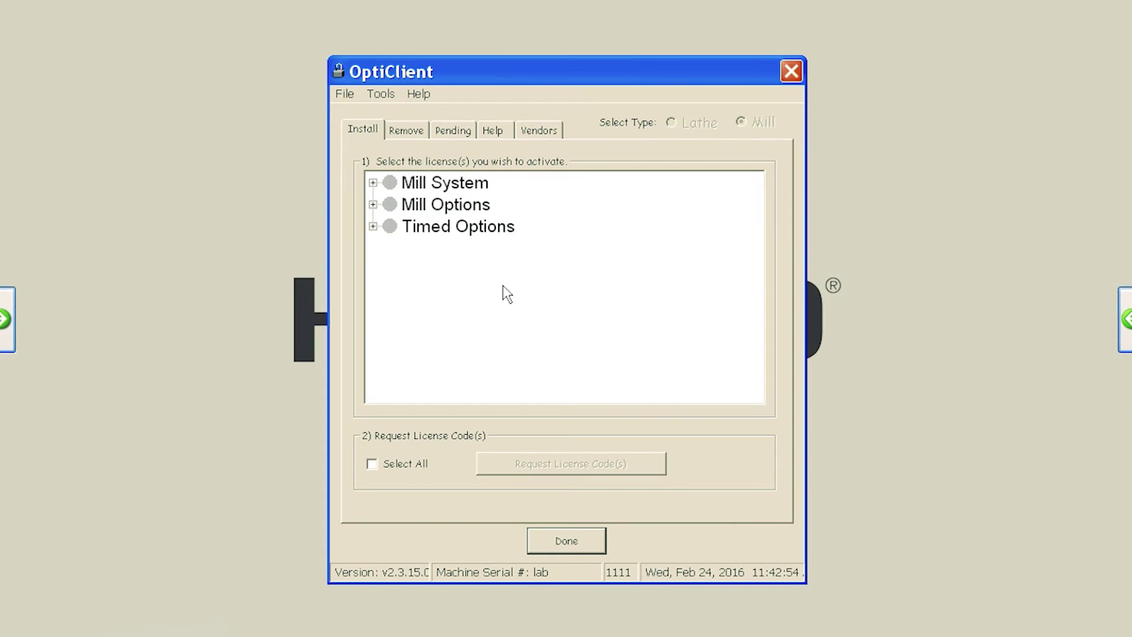
left_click(372, 205)
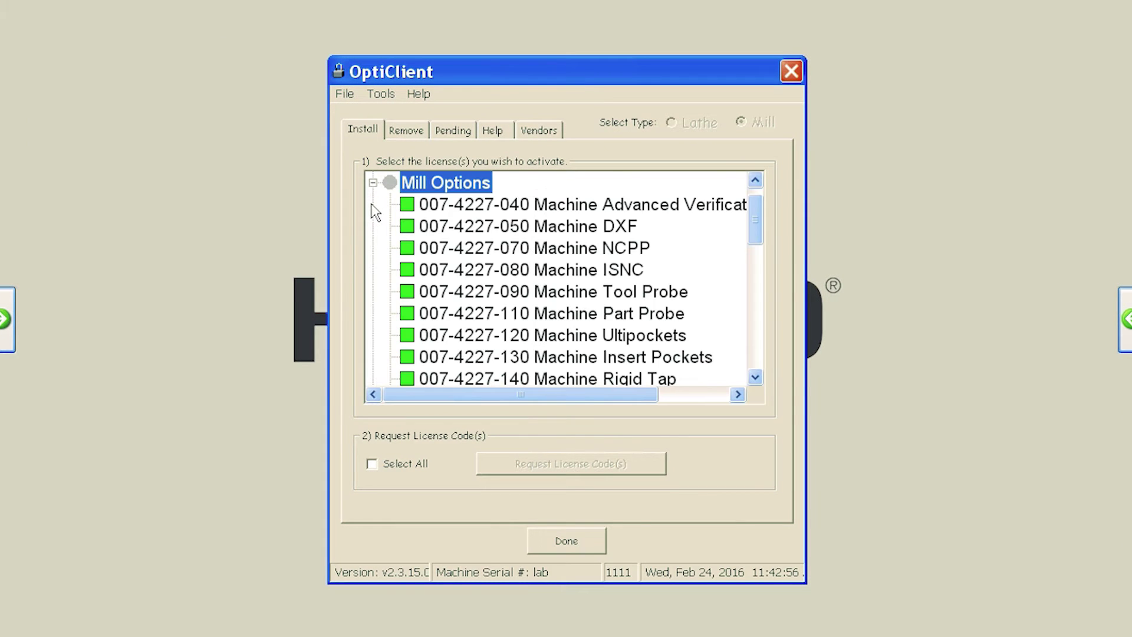
scroll(469, 309, "down", 5)
scroll(469, 309, "down", 3)
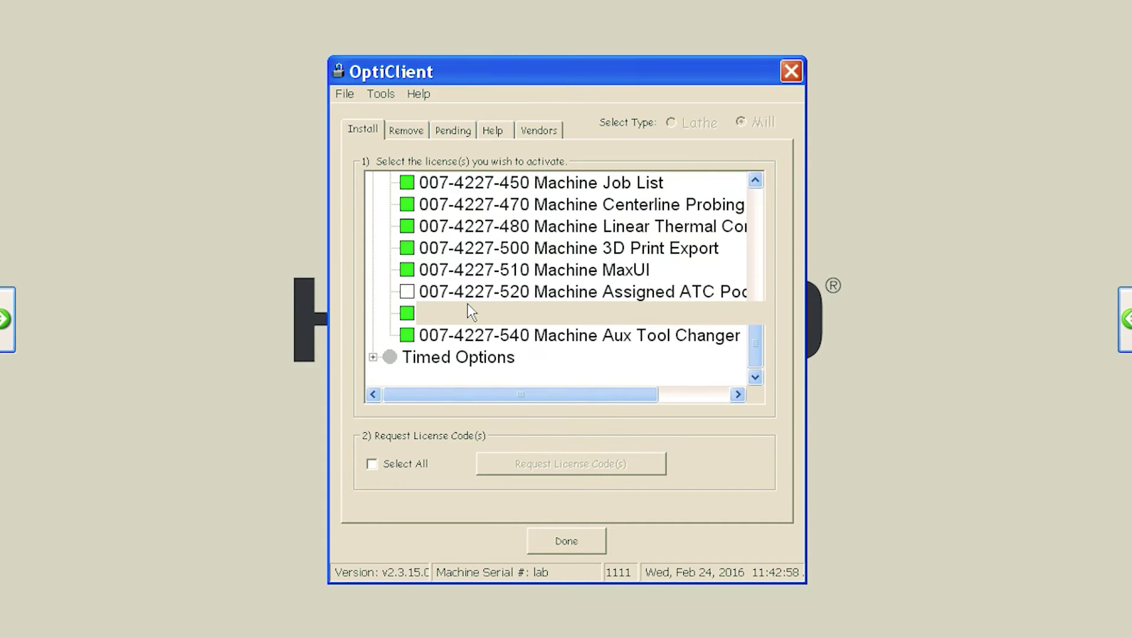
left_click(528, 321)
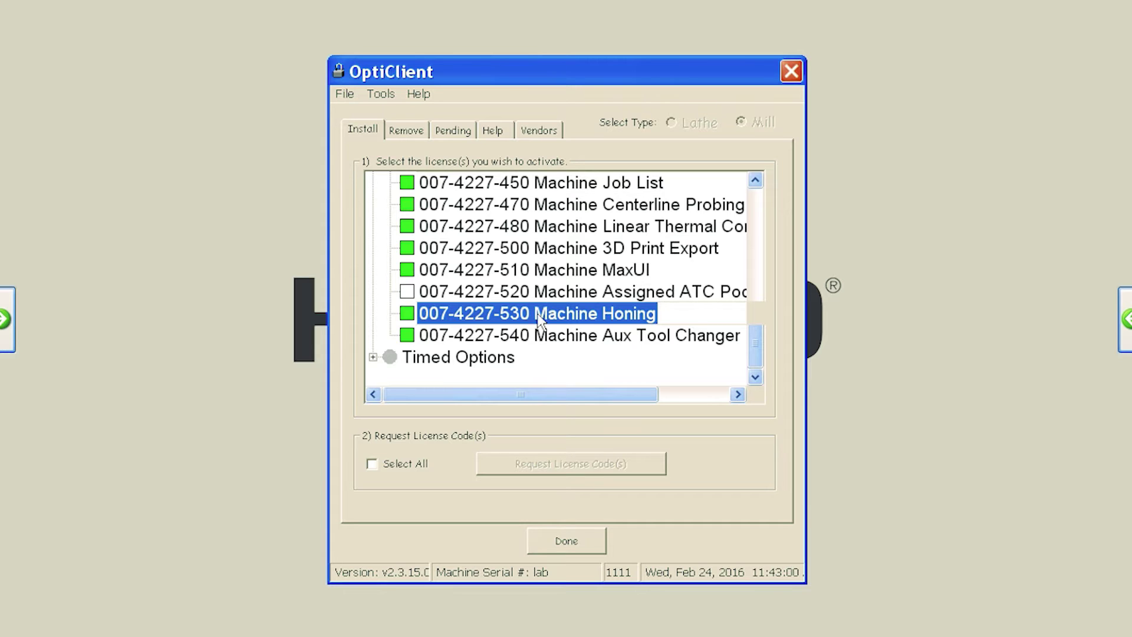
left_click(406, 292)
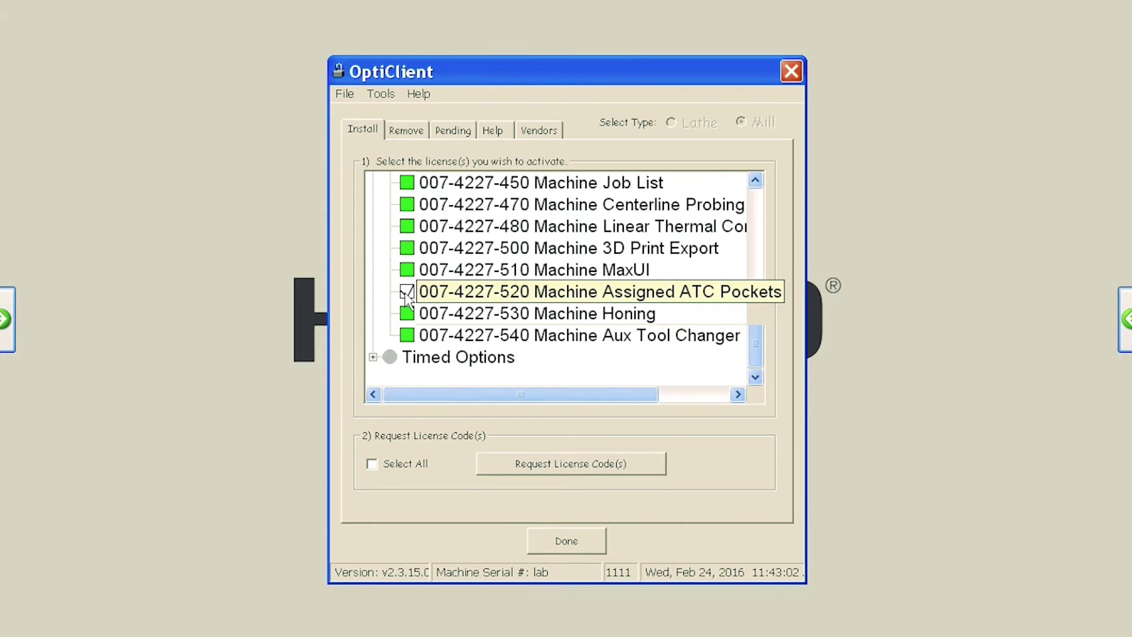
left_click(543, 465)
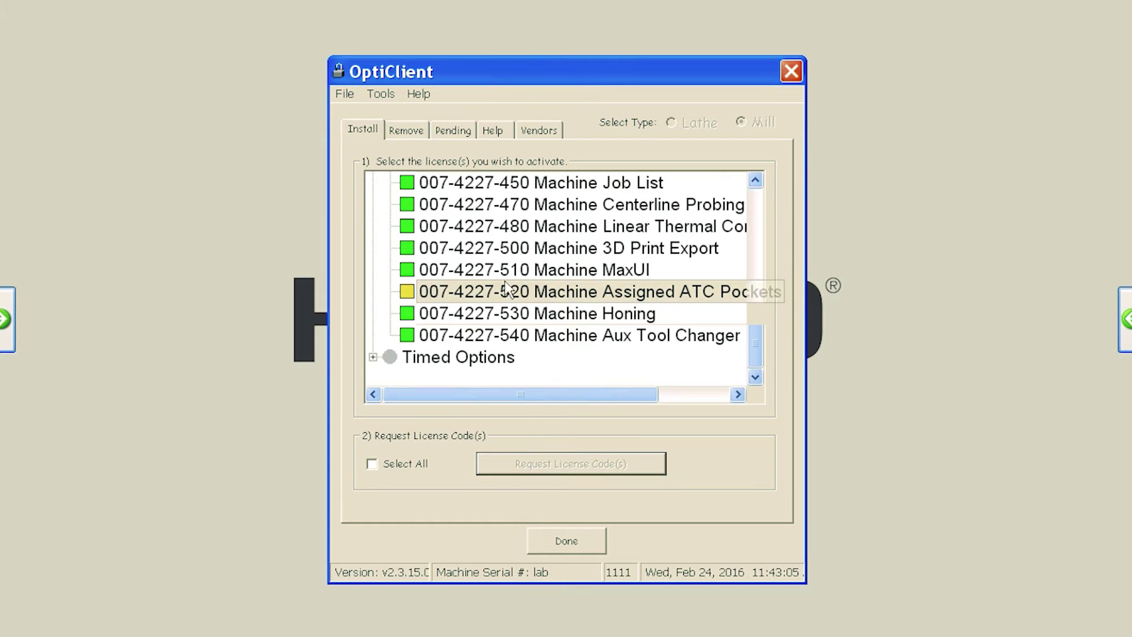
Save the pending Assigned ATC Pockets request as a file named 'atc' on PATRIOT (E:)
left_click(458, 131)
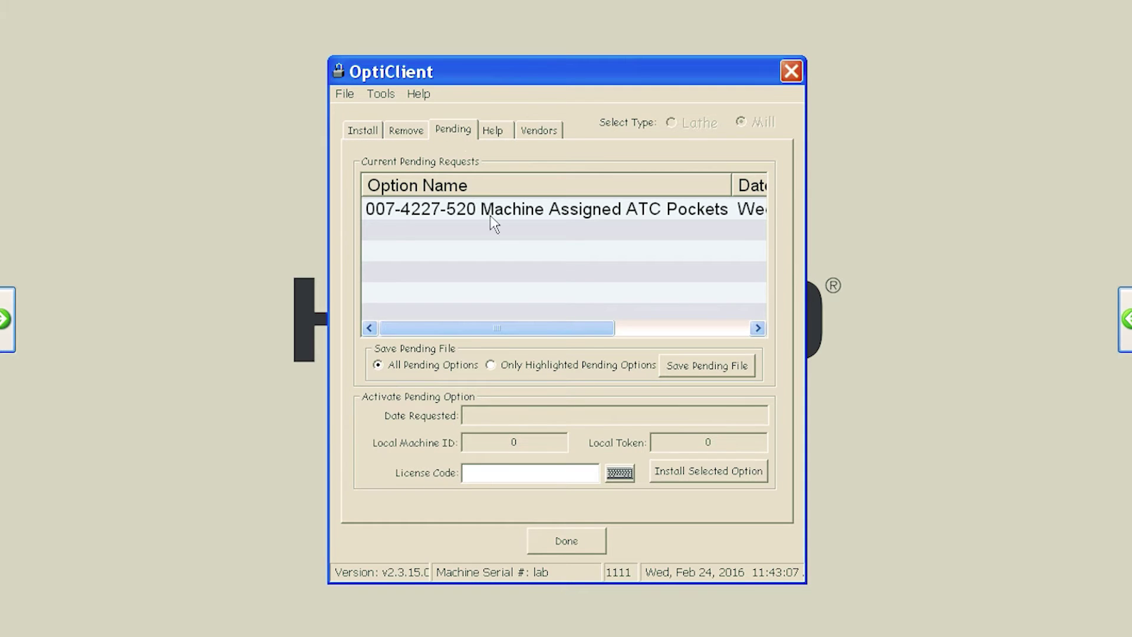
left_click(685, 367)
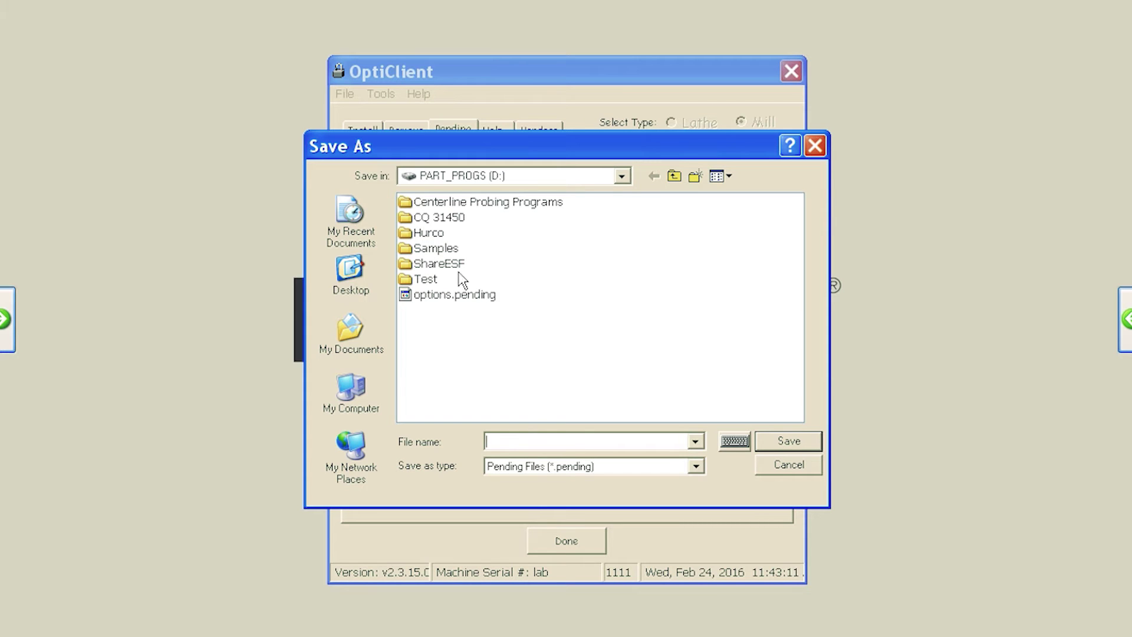
left_click(352, 392)
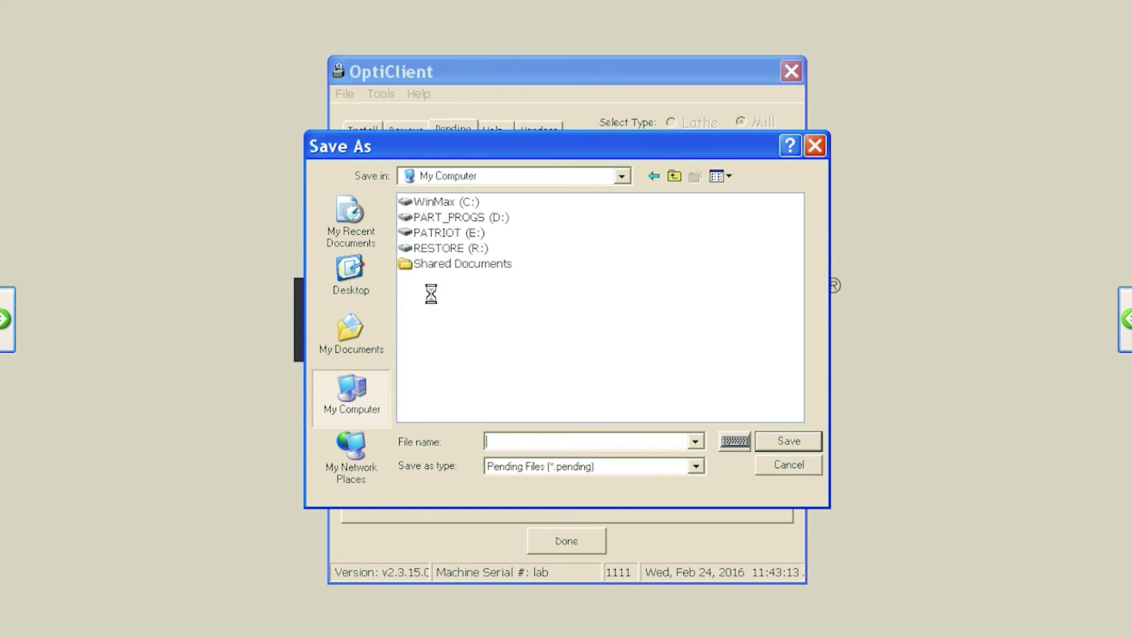
double_click(442, 234)
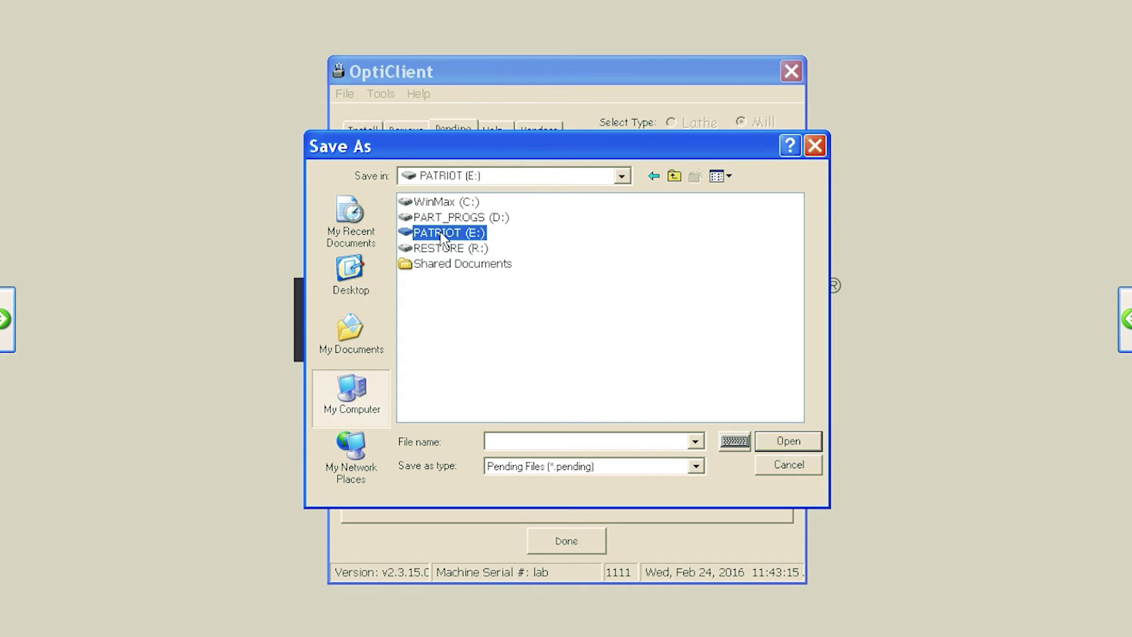
left_click(513, 437)
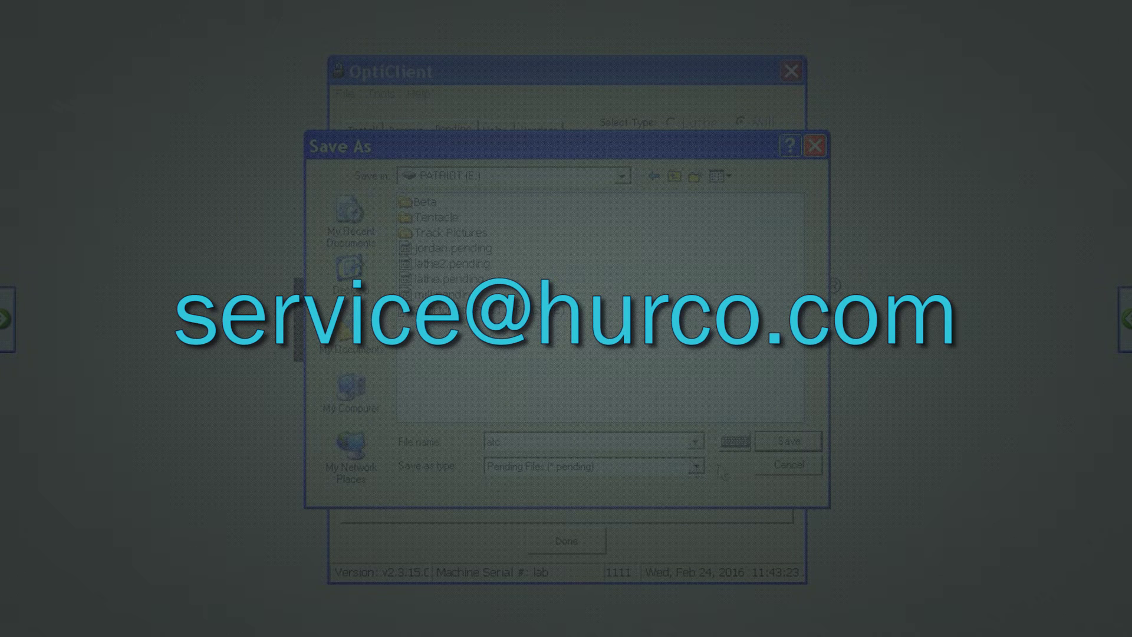
left_click(817, 440)
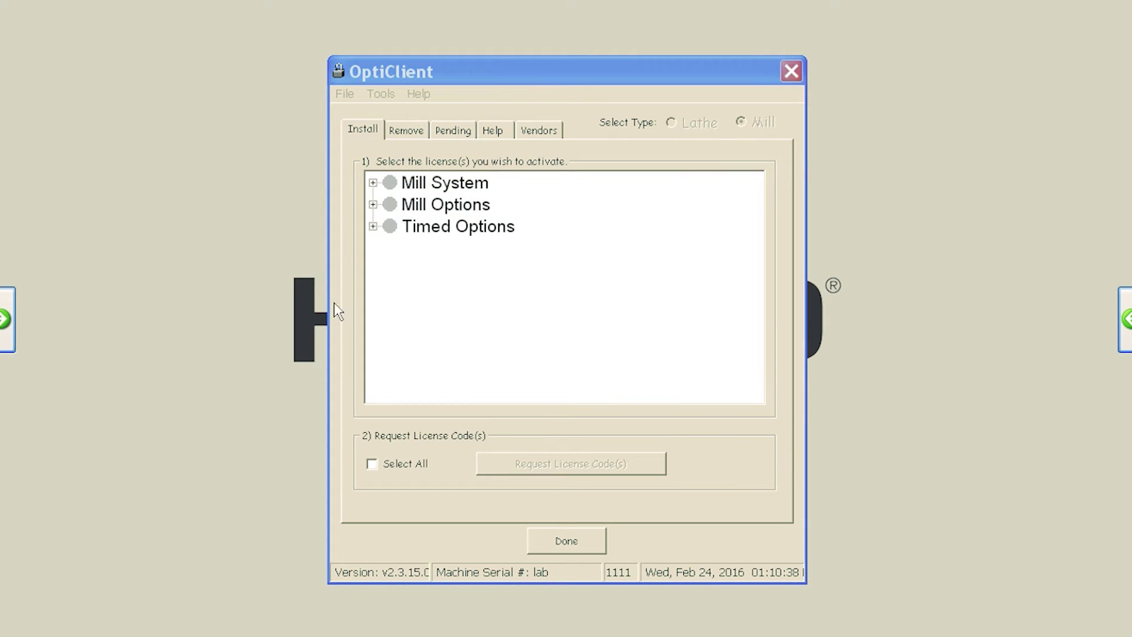
Activate options from atc.optauto on PATRIOT (E:), enabling Machine Assigned ATC Pockets
left_click(381, 94)
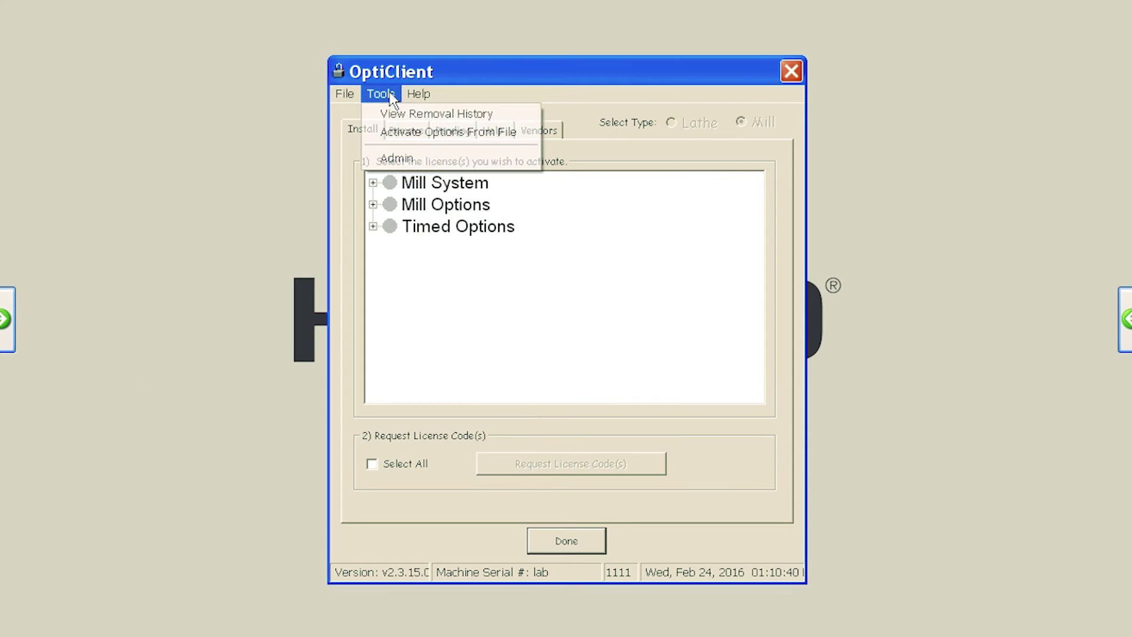
left_click(389, 133)
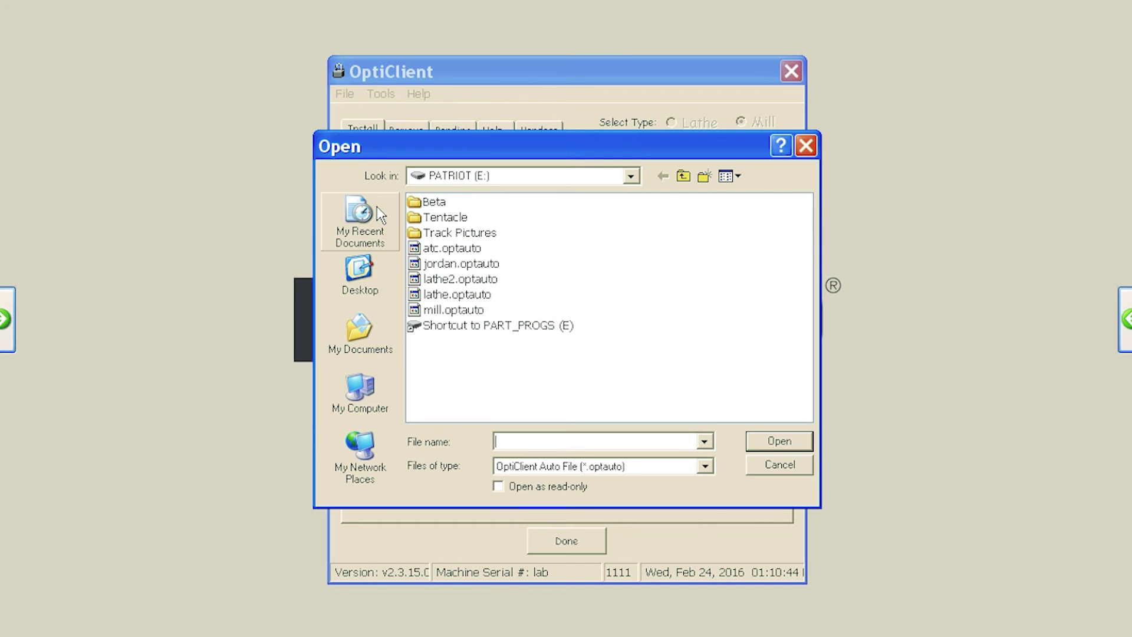
left_click(435, 250)
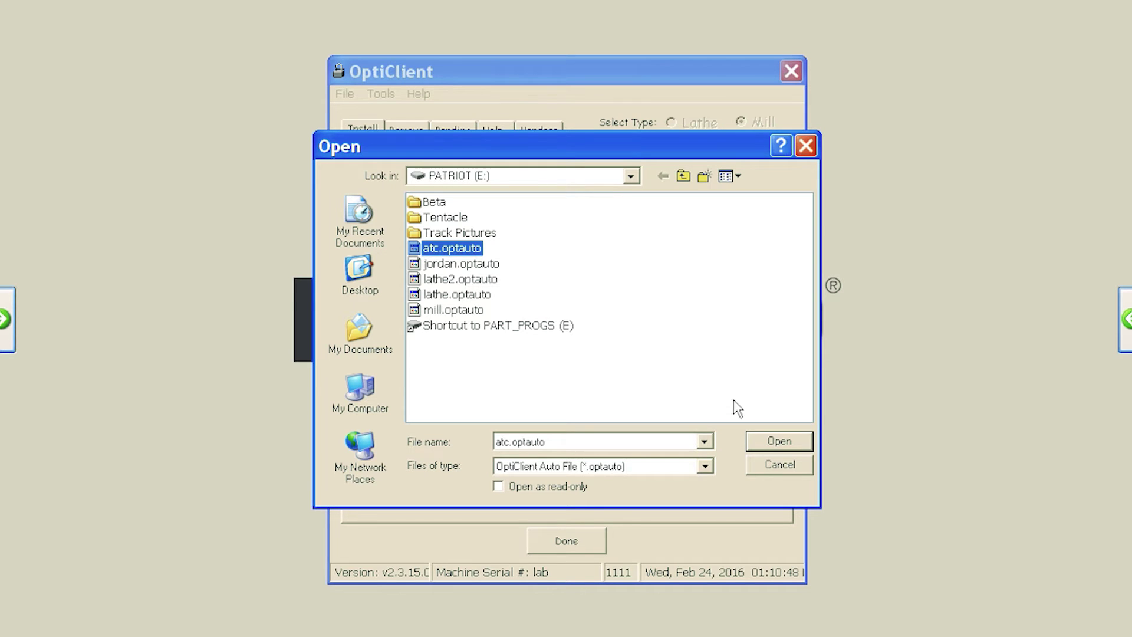
left_click(785, 443)
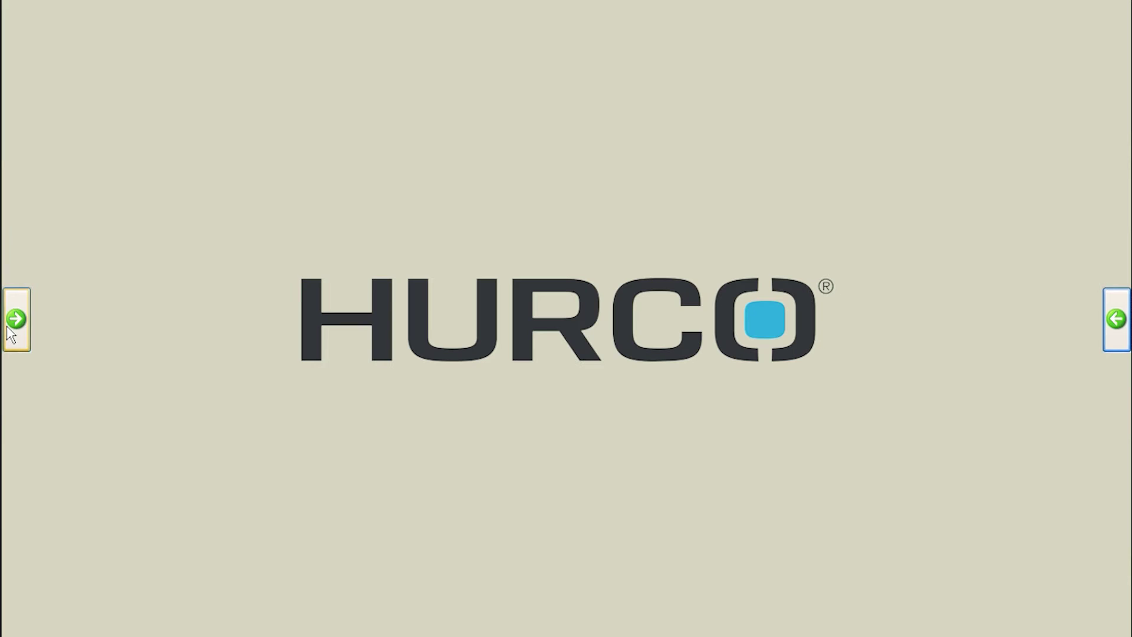
Restart the control from the launcher's Shut Down menu so the new option takes effect
left_click(12, 319)
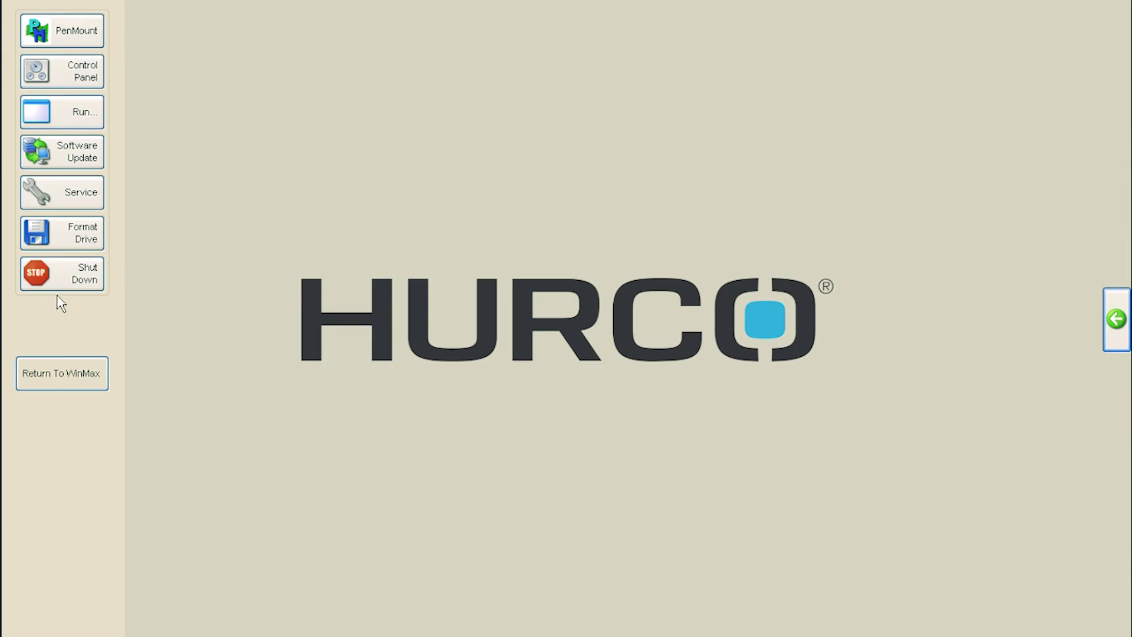
left_click(62, 278)
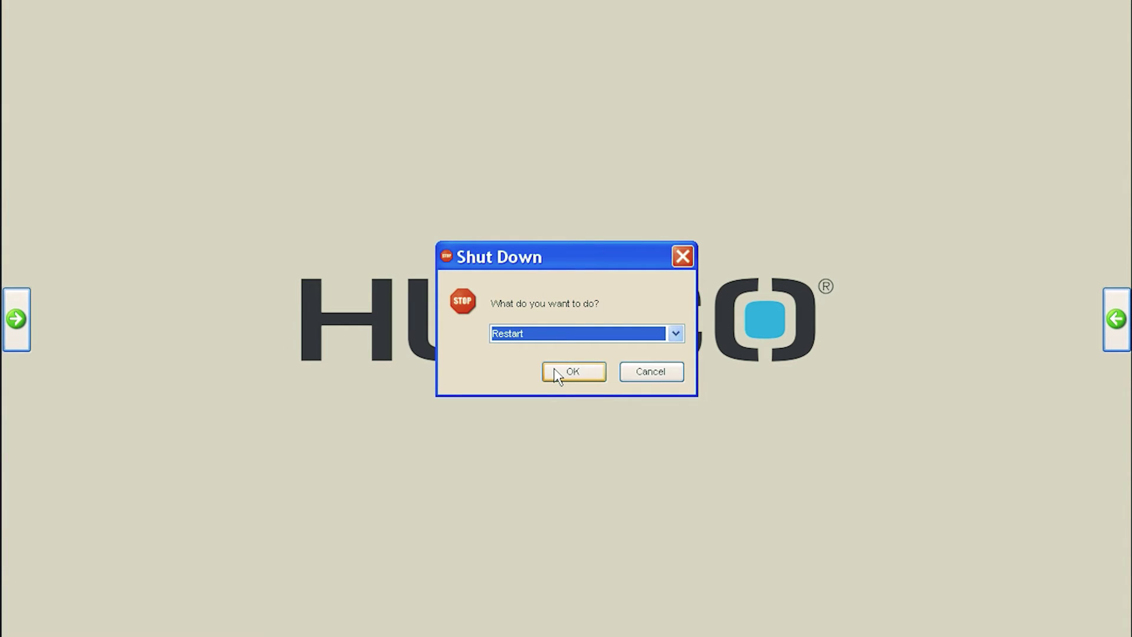
left_click(557, 373)
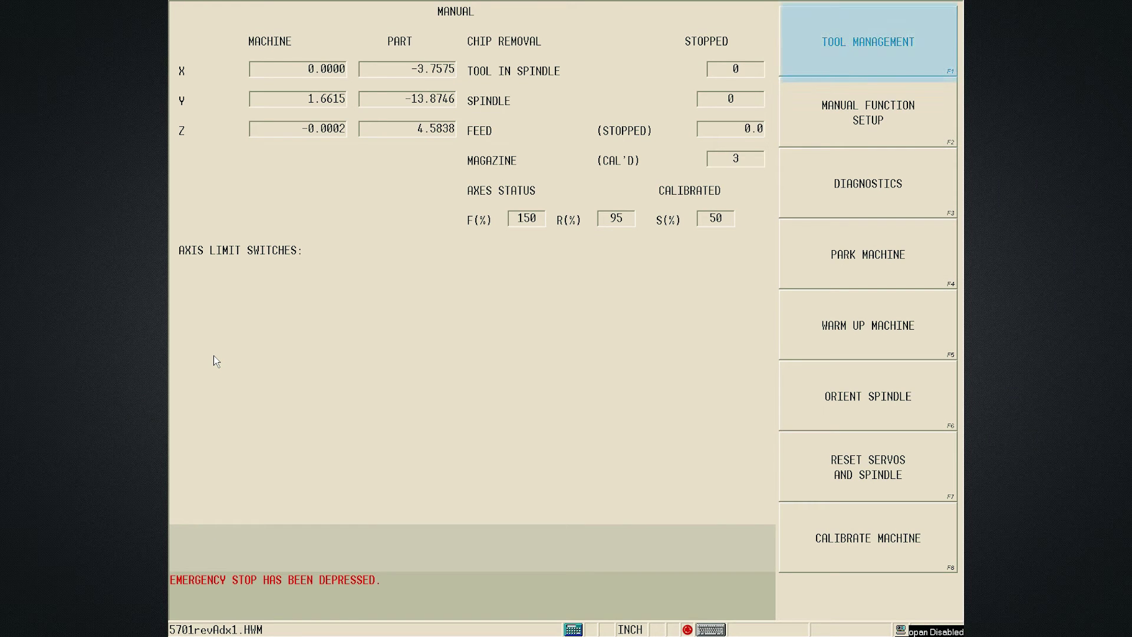
Show Tool Management's AUTO pocket table, with the 1.0000-diameter end mill in pocket 3
left_click(866, 36)
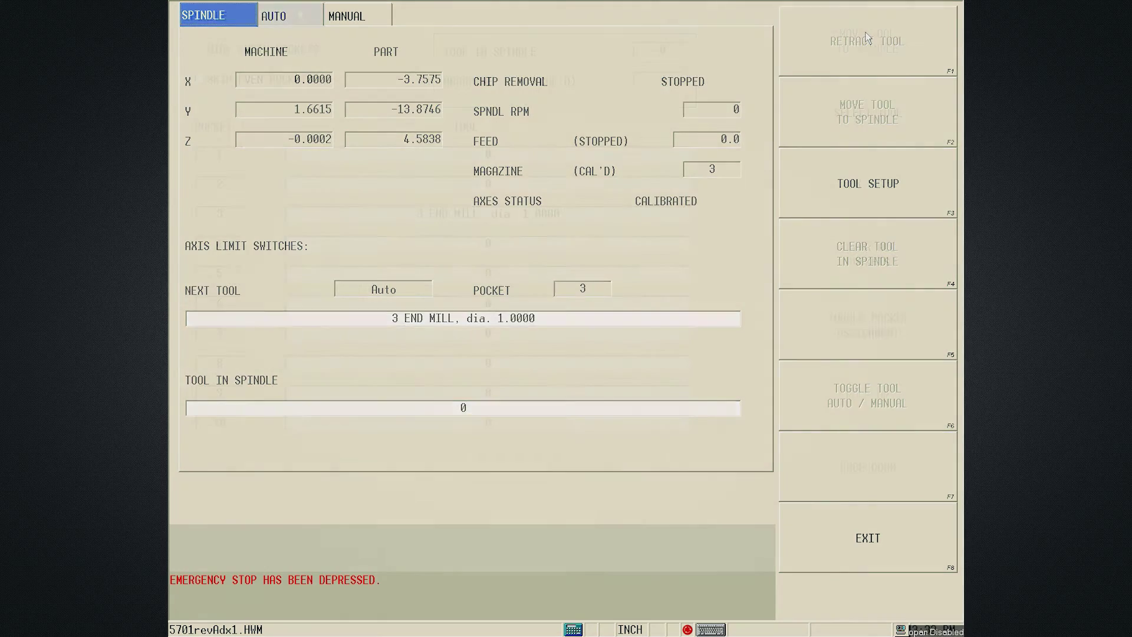
left_click(291, 15)
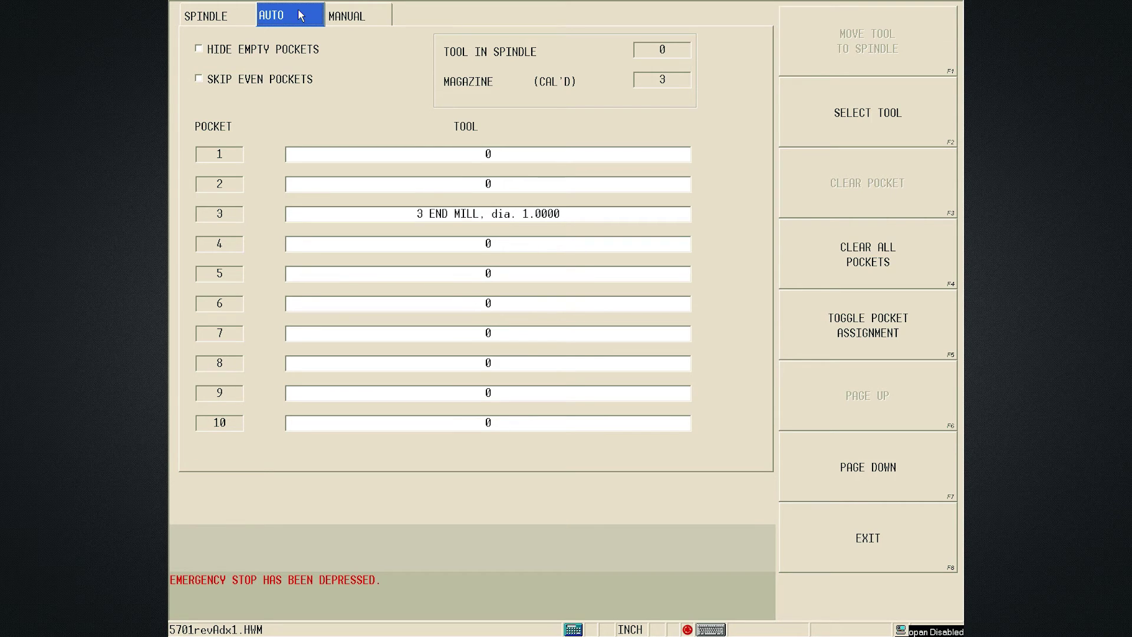
left_click(505, 213)
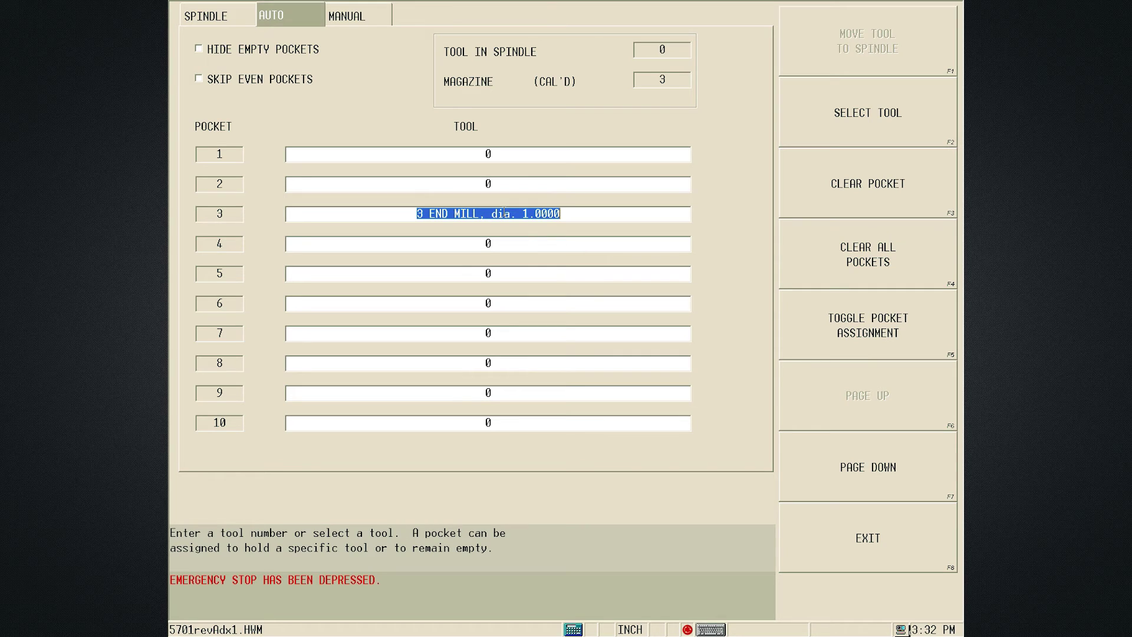
left_click(884, 334)
left_click(883, 331)
left_click(883, 332)
Lock empty pockets 2 and 4 beside pocket 3 using Toggle Pocket Assignment
left_click(488, 183)
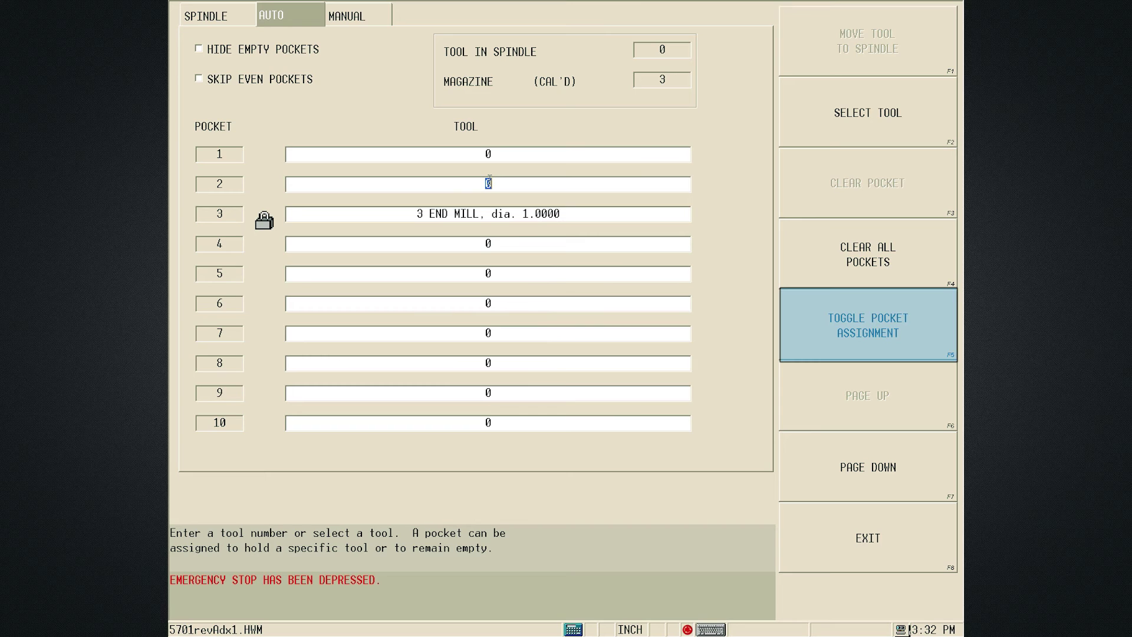
left_click(874, 326)
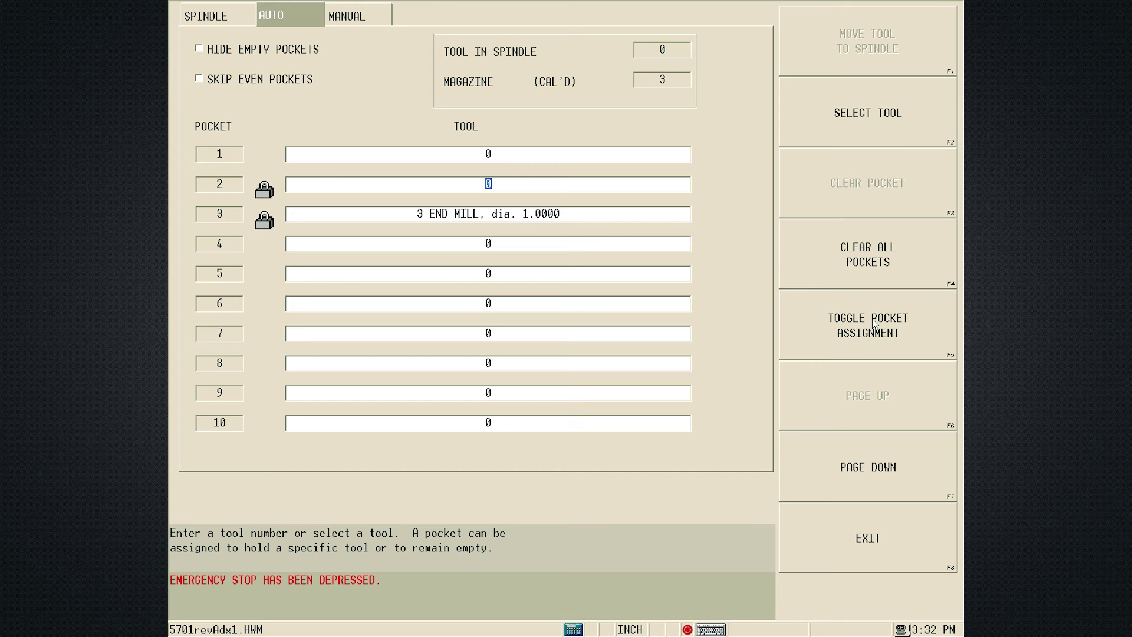
left_click(872, 319)
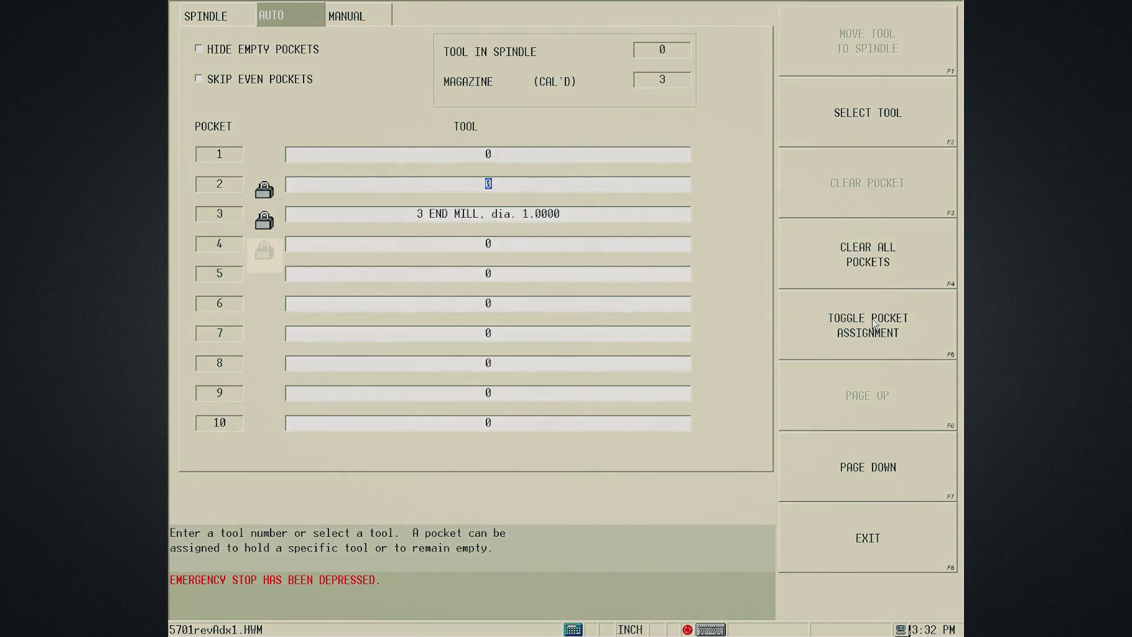